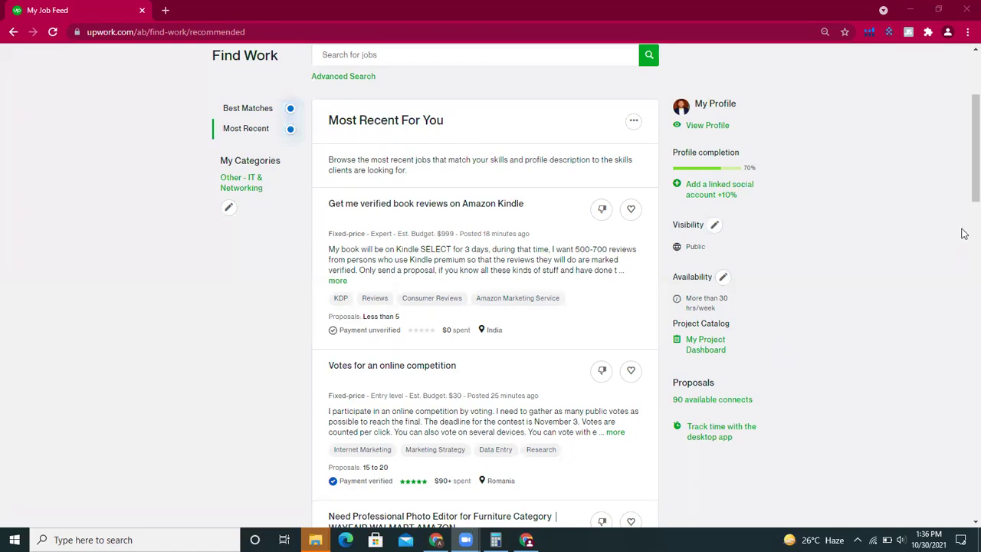
Open the My Proposals page from the job feed
scroll(963, 136, up, 3)
mouse_move(537, 65)
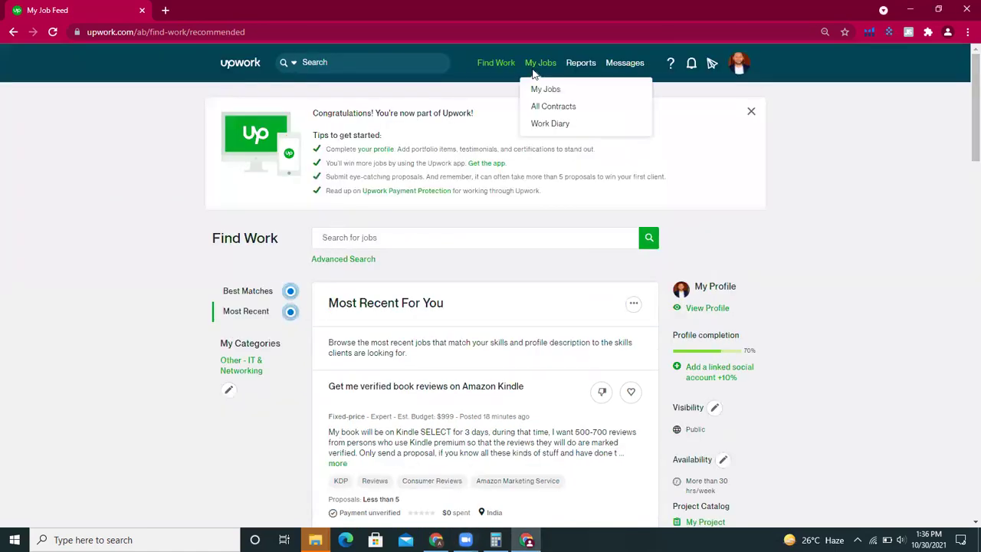
mouse_move(496, 67)
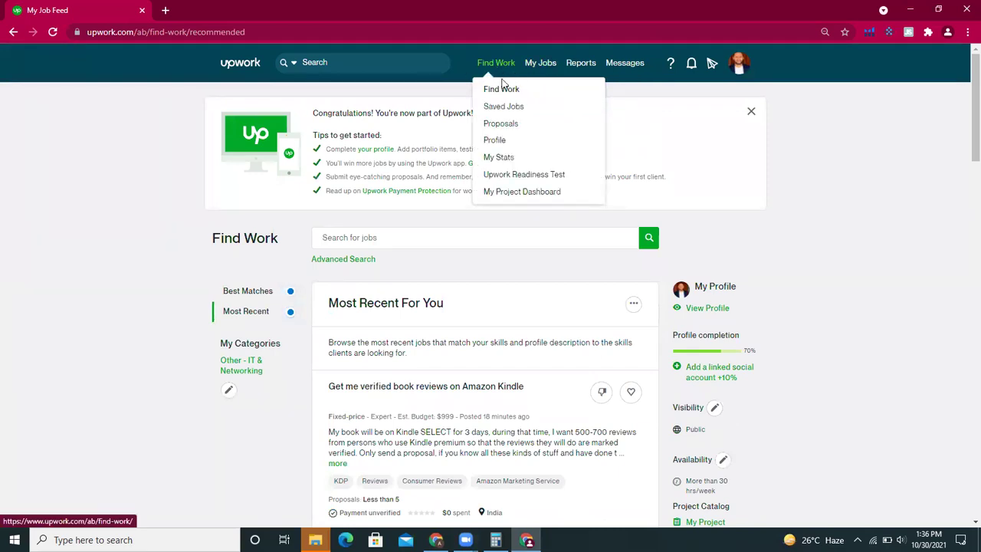
click(505, 127)
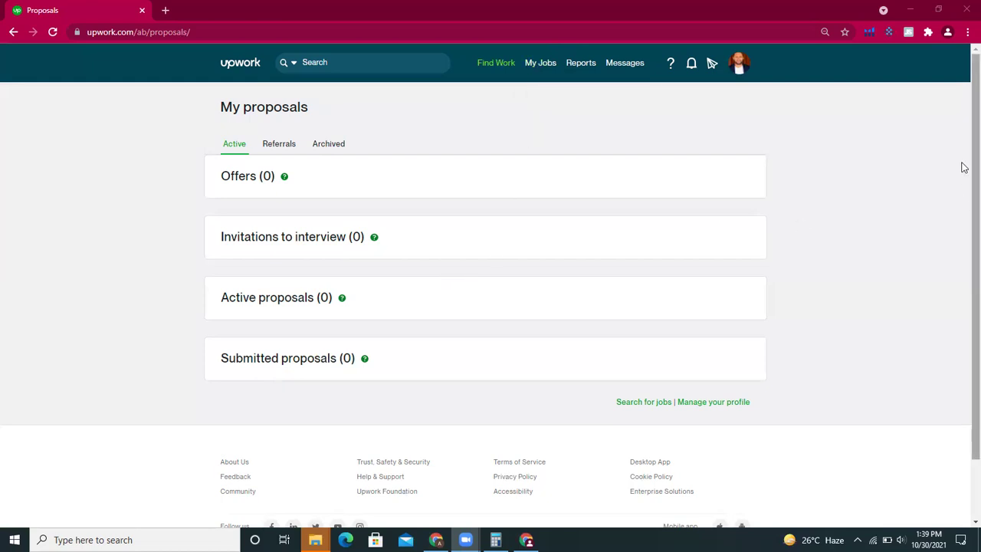
click(964, 199)
scroll(964, 211, down, 2)
scroll(963, 175, up, 2)
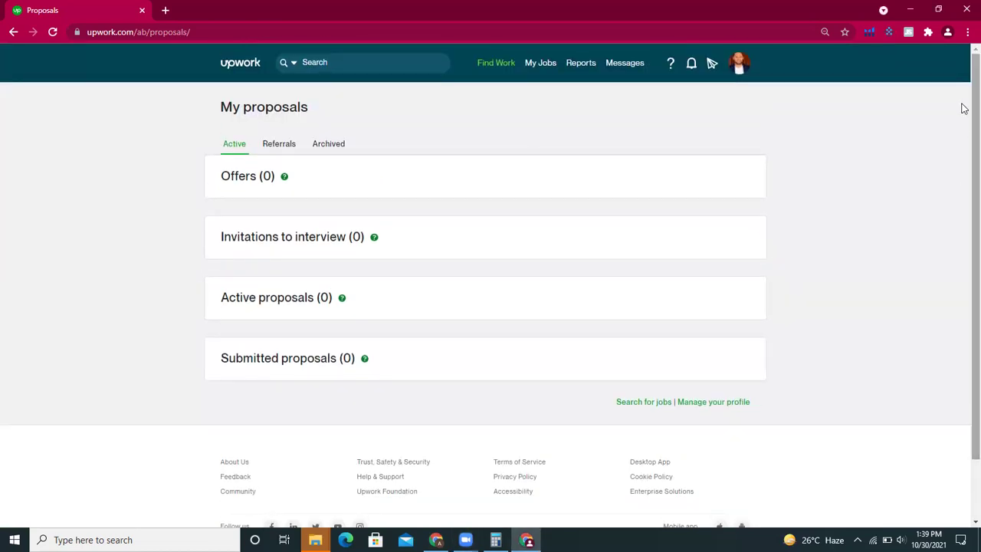
mouse_move(749, 77)
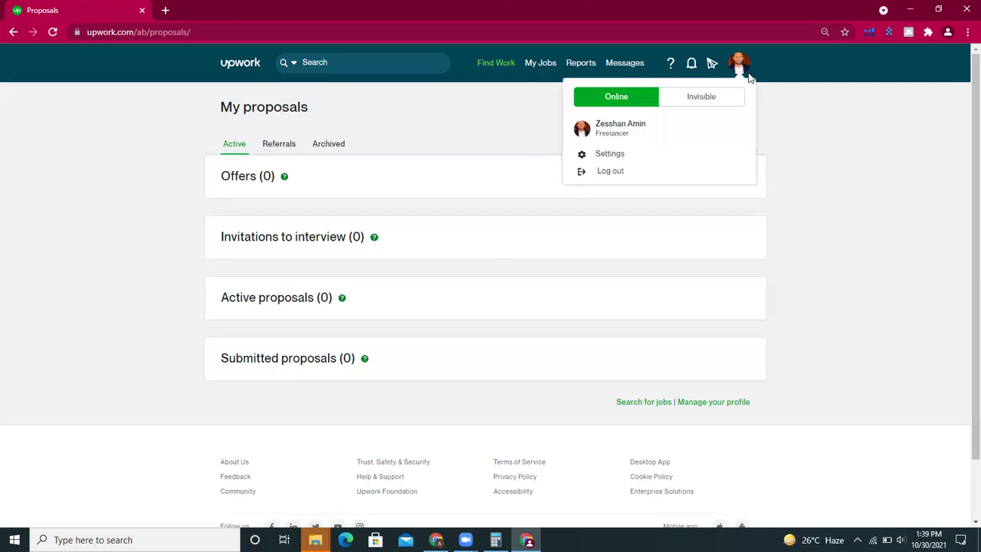
click(801, 112)
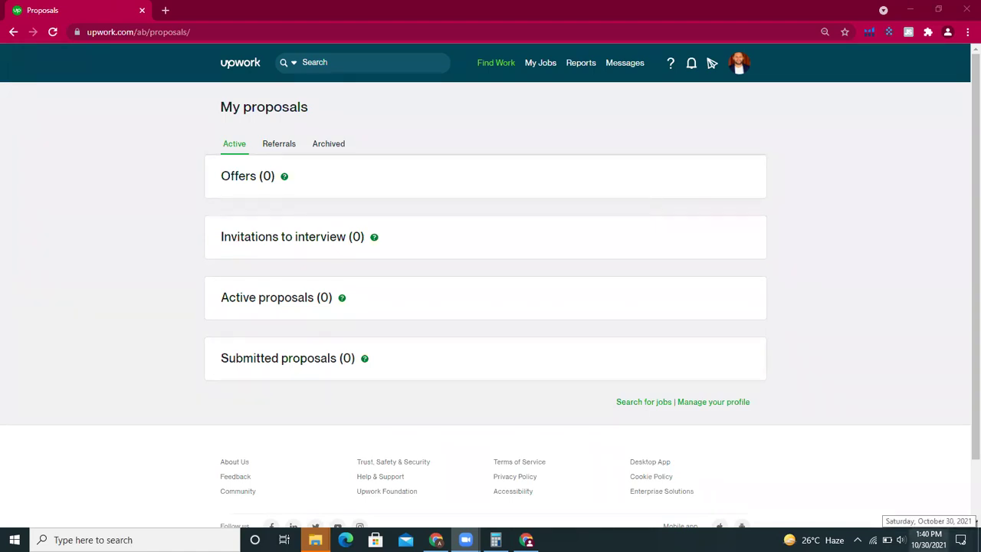
Raise the computer's speaker volume to 100
click(901, 539)
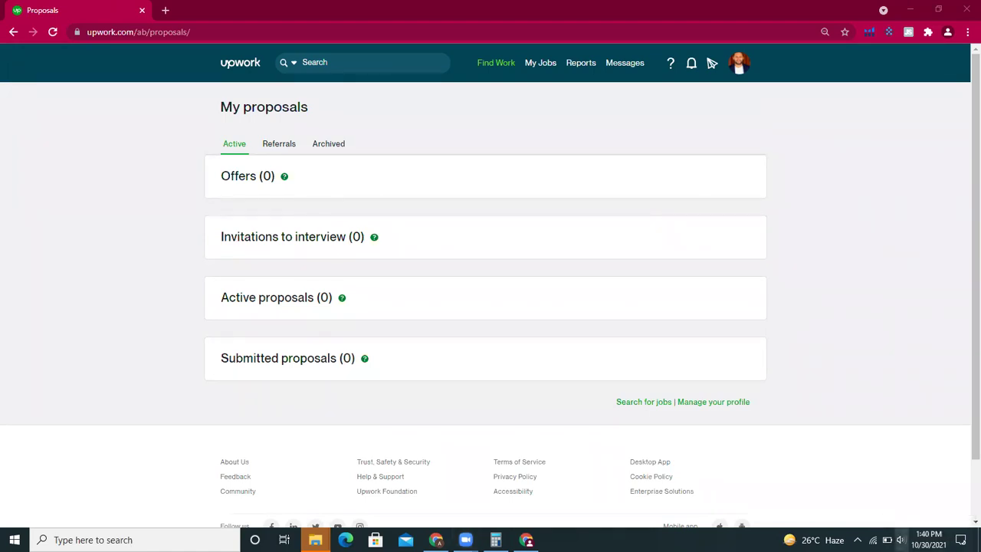
drag(839, 511, 943, 511)
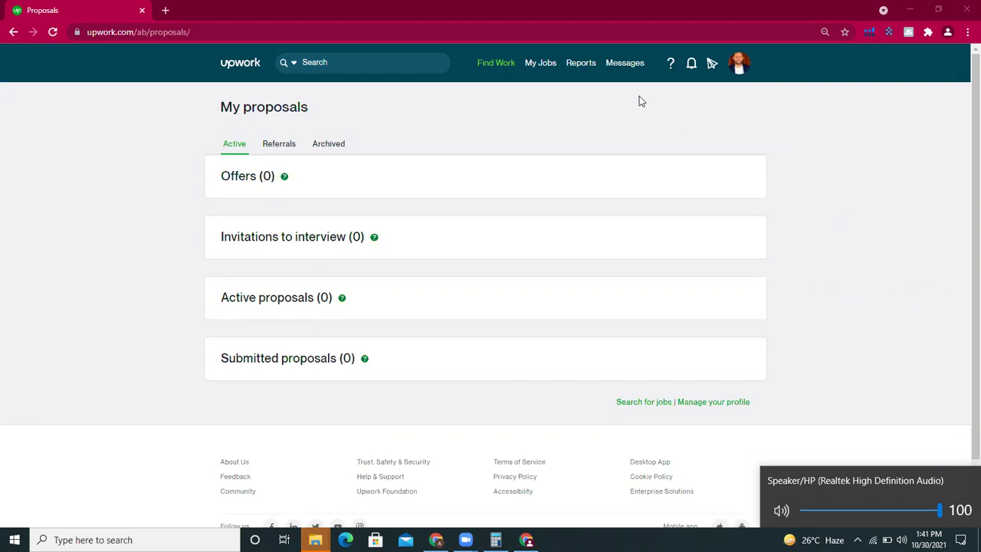
Look through the site's My Jobs, Reports and Find Work sections and open the freelancer's own profile page
mouse_move(541, 72)
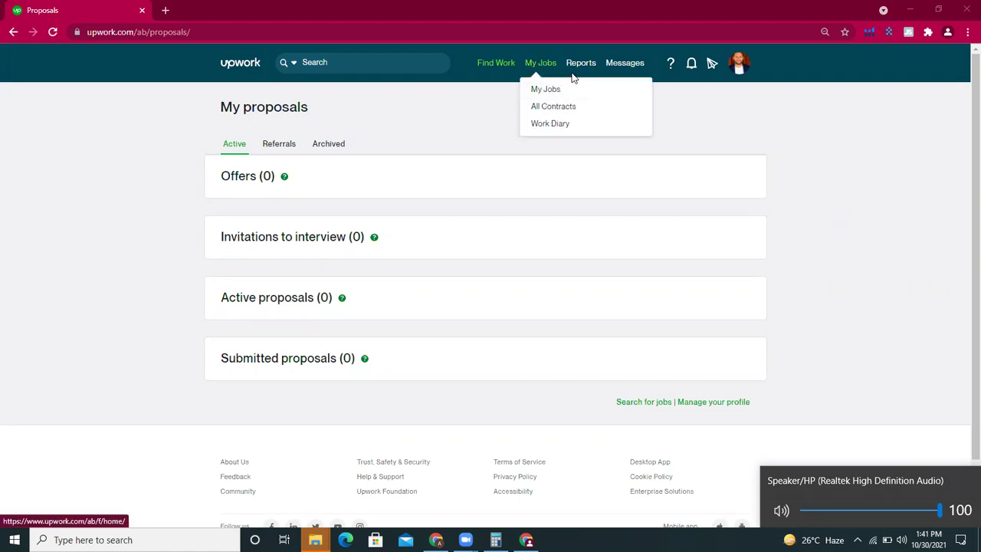
mouse_move(584, 67)
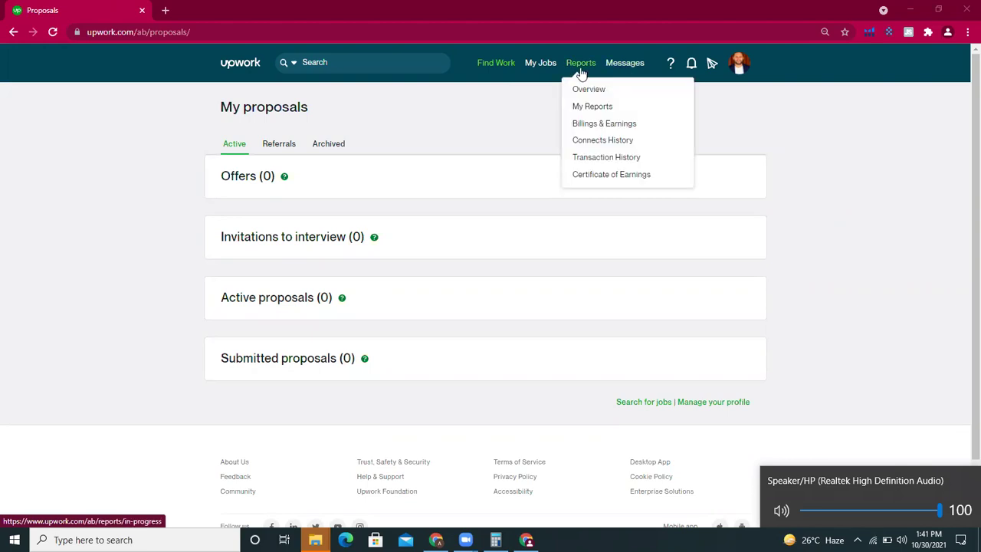
mouse_move(499, 67)
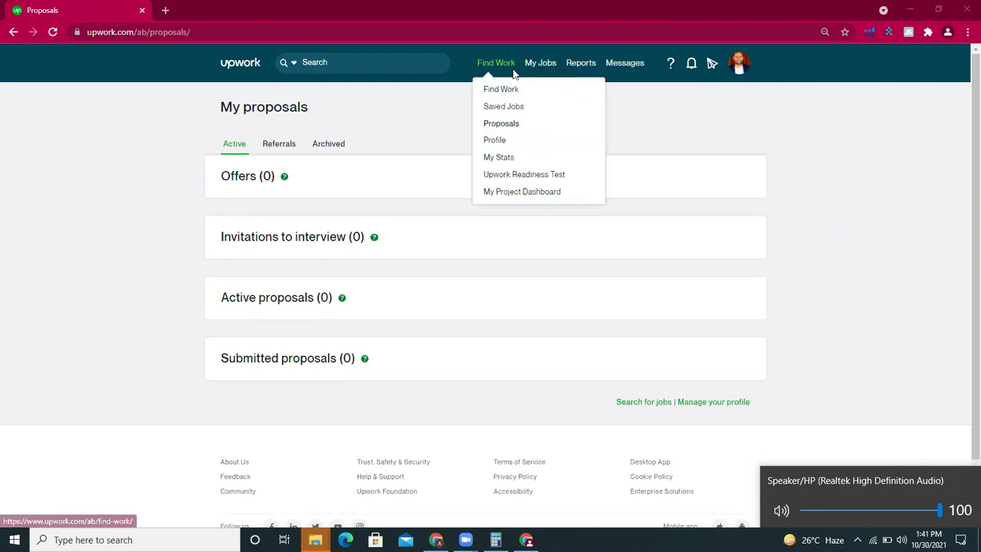
click(511, 141)
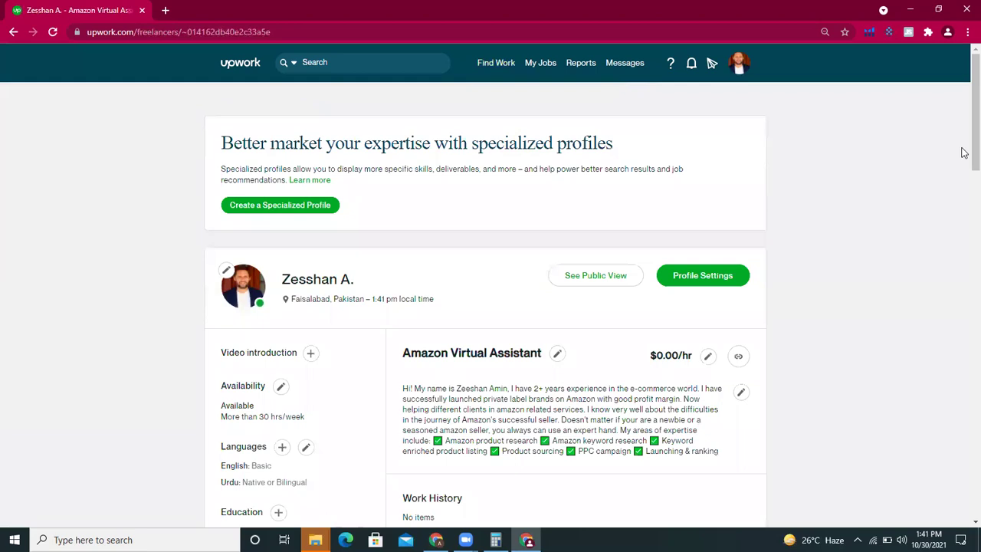
Open the profile's skills for editing, review the listed skills, and close the dialog without saving changes
scroll(964, 150, down, 2)
scroll(964, 150, down, 4)
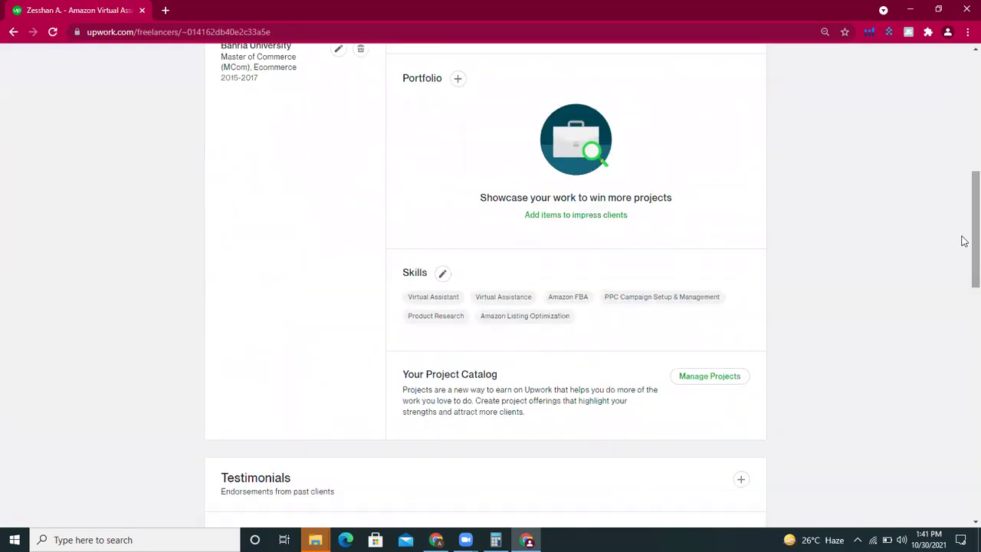
click(443, 276)
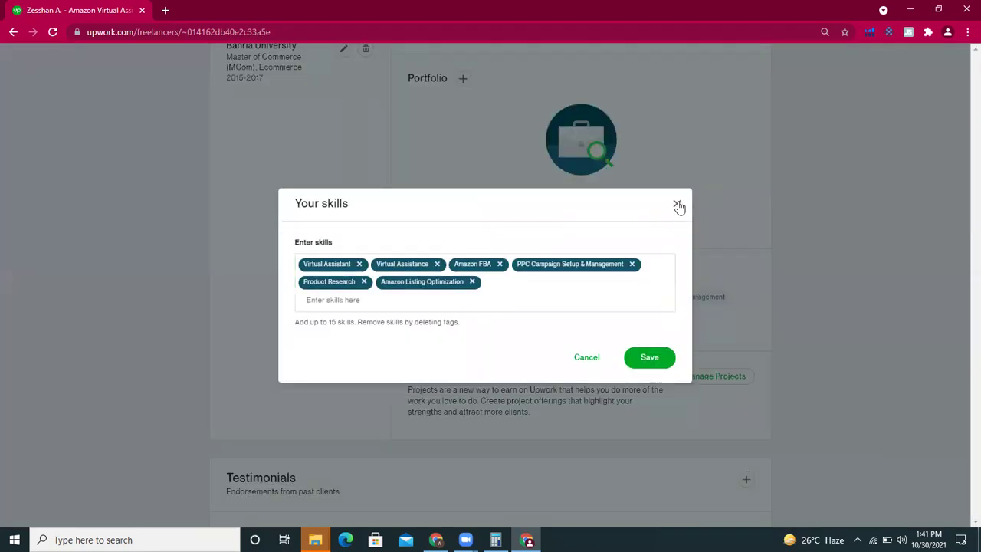
click(678, 206)
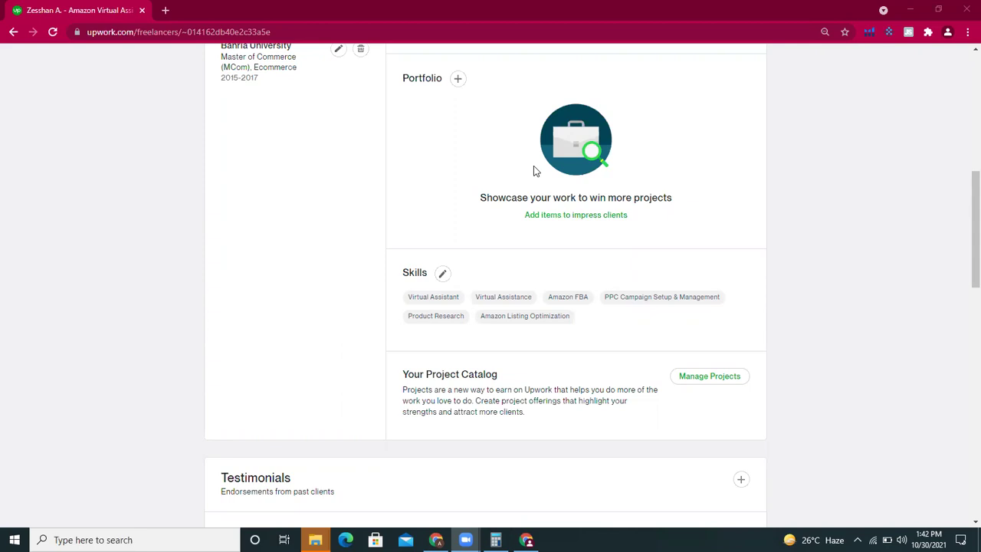
click(964, 205)
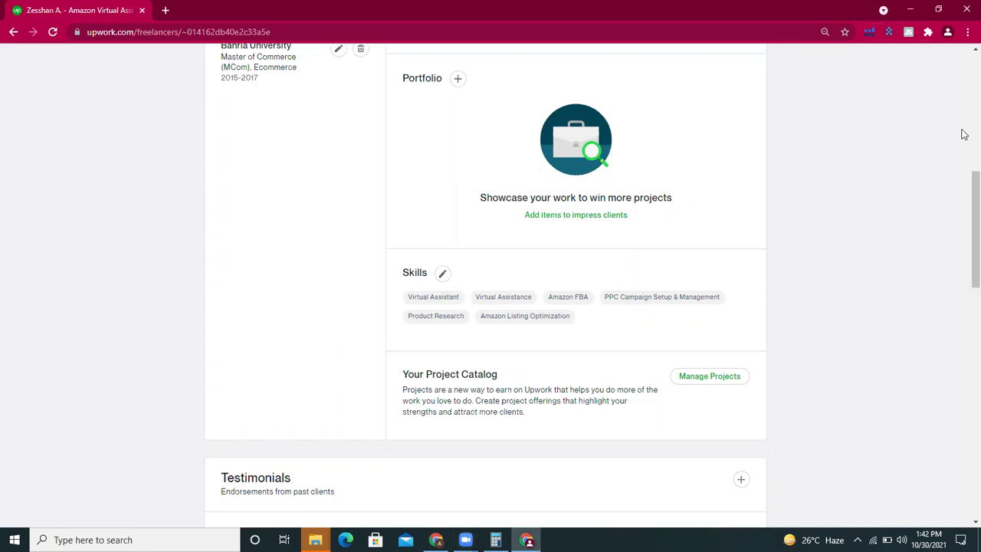
Return from the profile to the Find Work job feed
scroll(964, 98, up, 5)
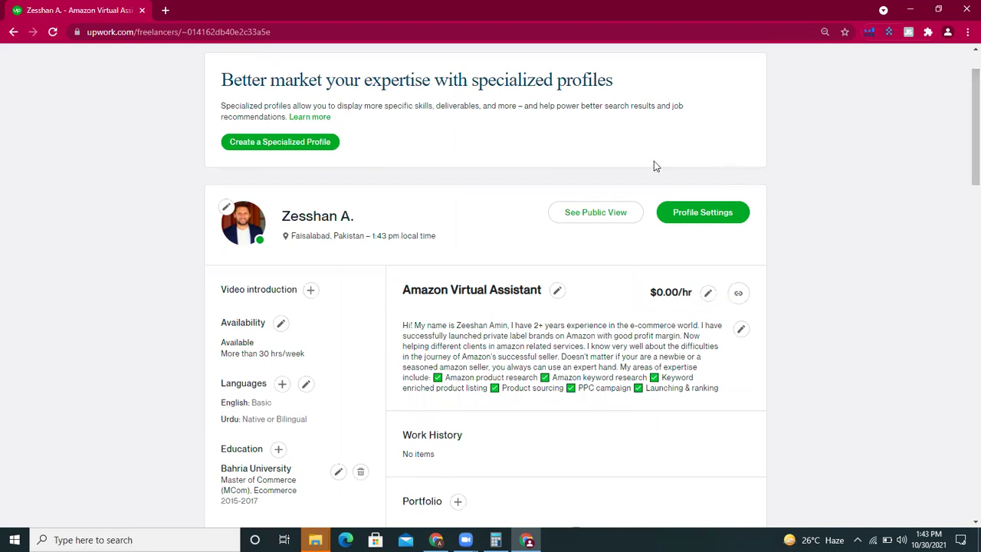
scroll(964, 115, up, 2)
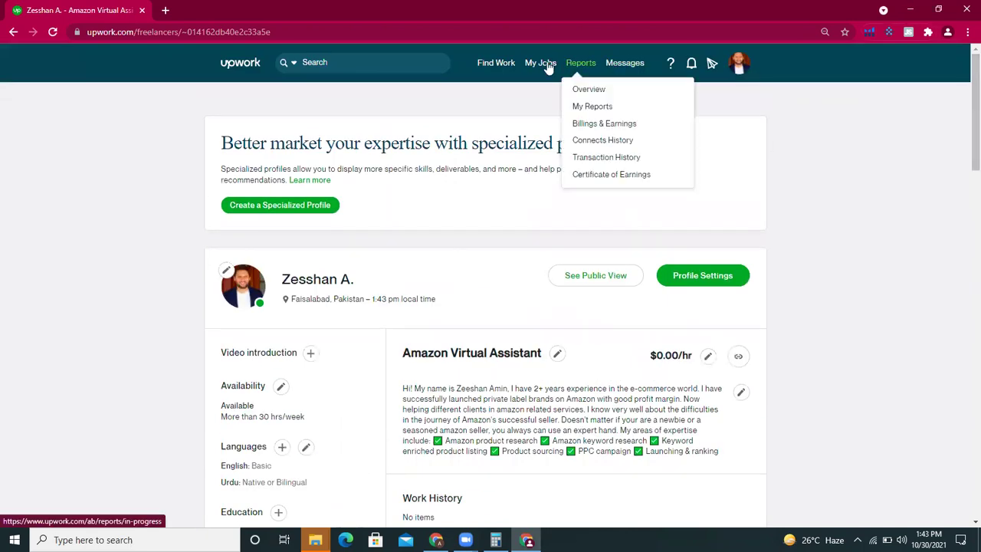
mouse_move(498, 64)
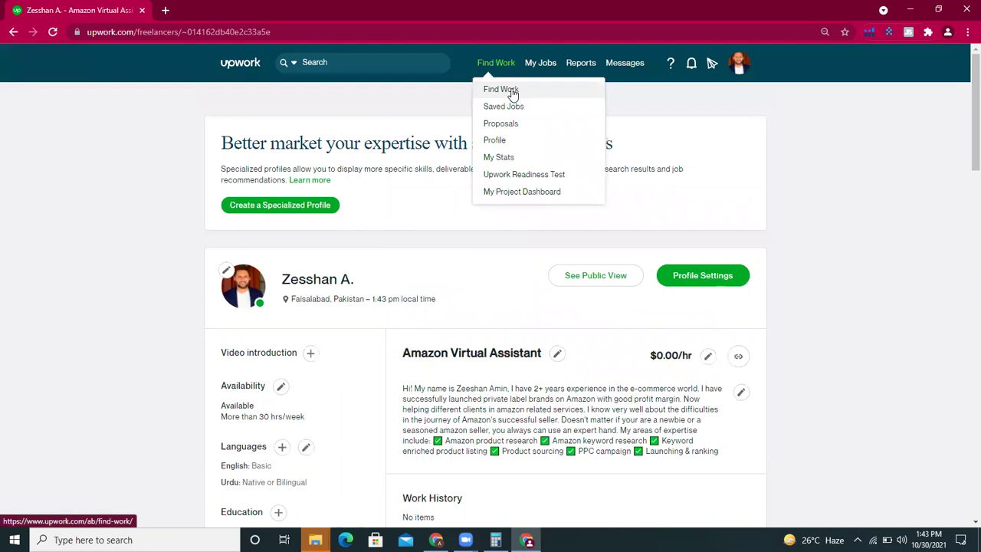
click(512, 94)
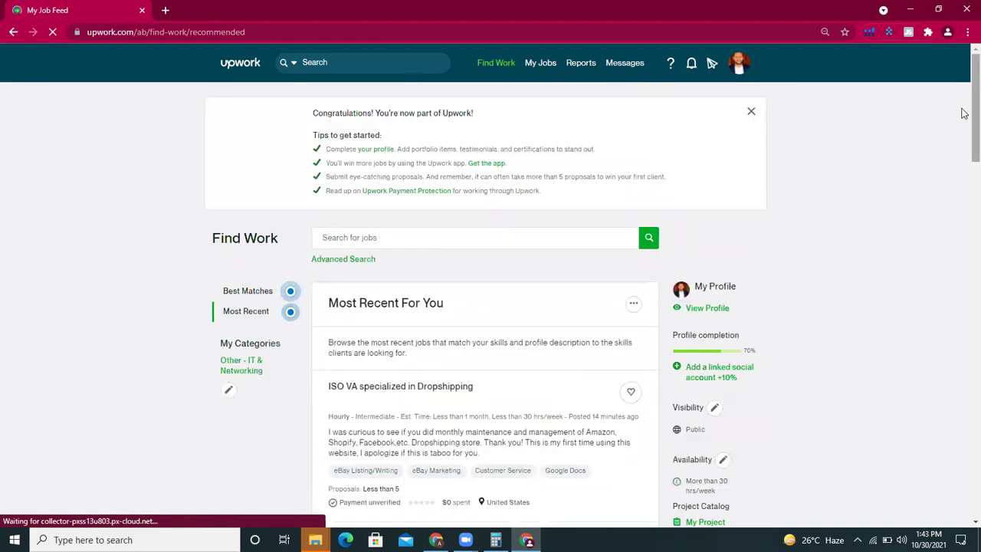
Browse the most recent jobs and expand the full description of the Google Ads PPC Management job
scroll(964, 122, down, 1)
scroll(964, 123, down, 2)
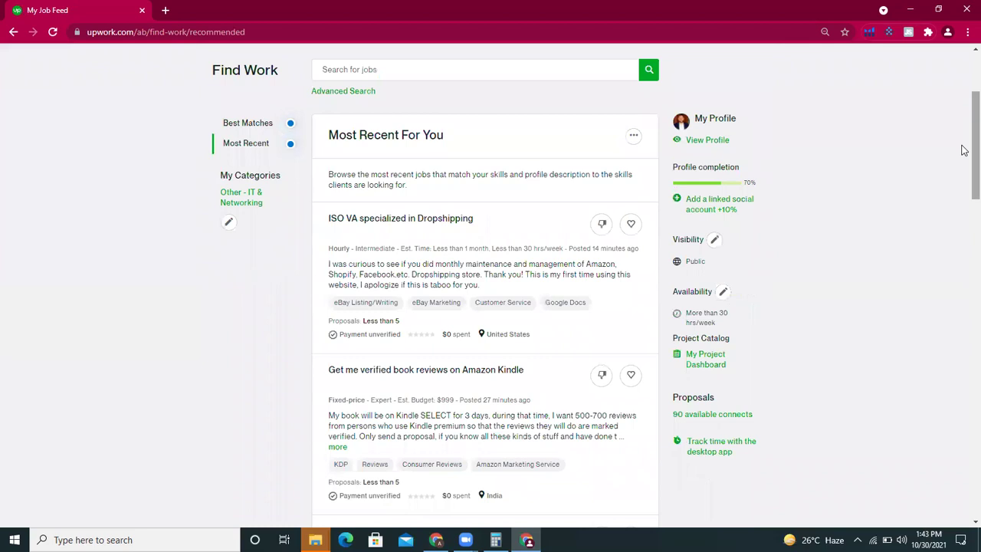
scroll(964, 154, down, 3)
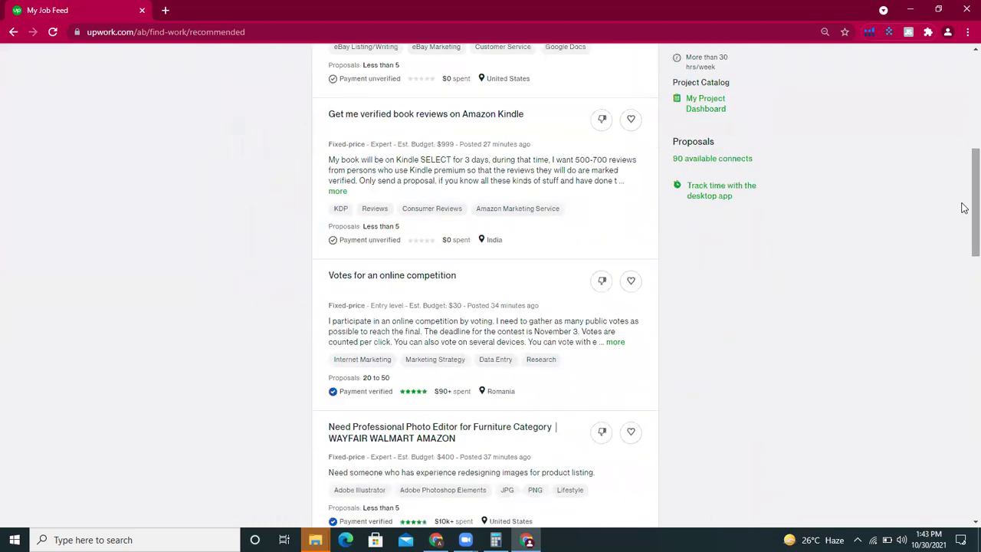
scroll(965, 215, down, 1)
drag(964, 221, 964, 289)
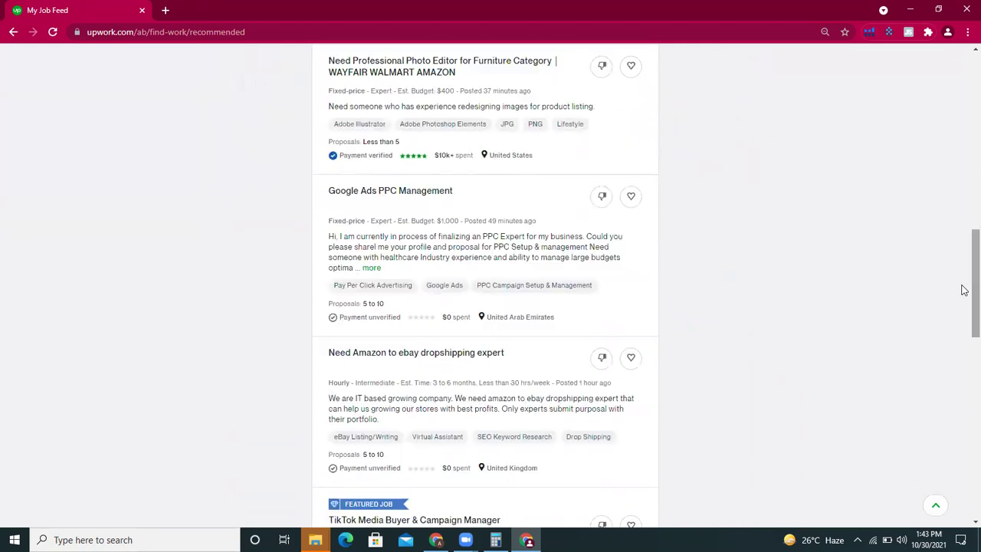
click(372, 269)
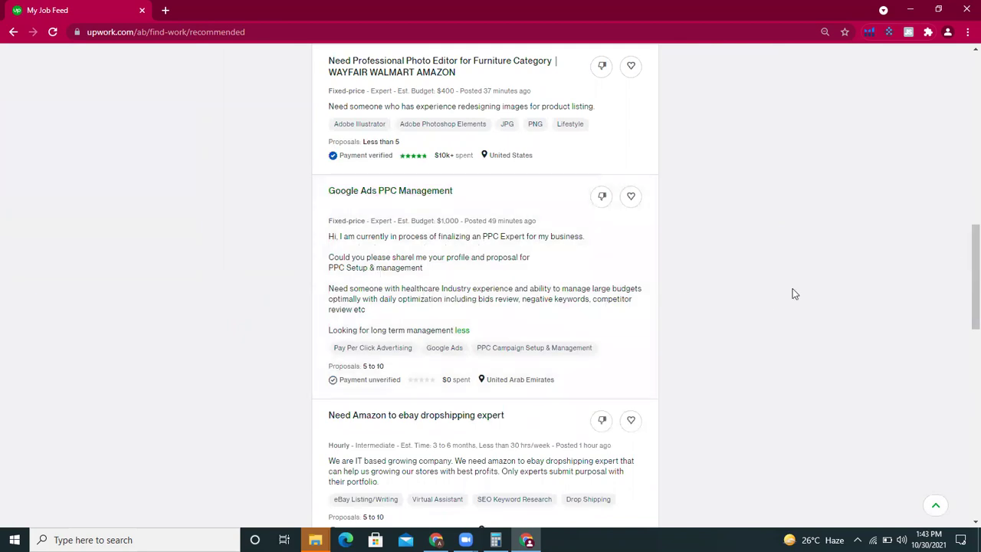
Expand the featured TikTok Media Buyer & Campaign Manager job and read through its full description
drag(964, 258, 964, 317)
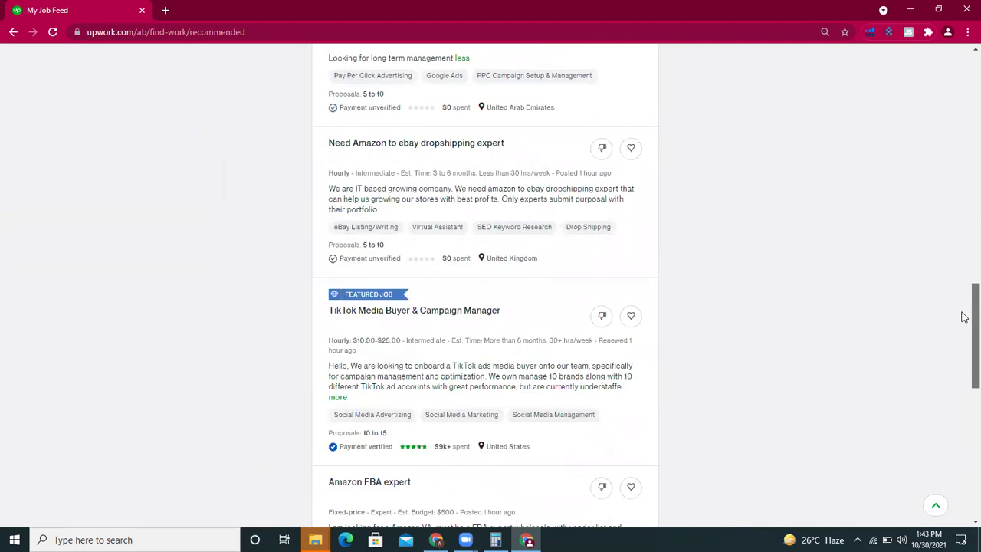
drag(964, 317, 964, 338)
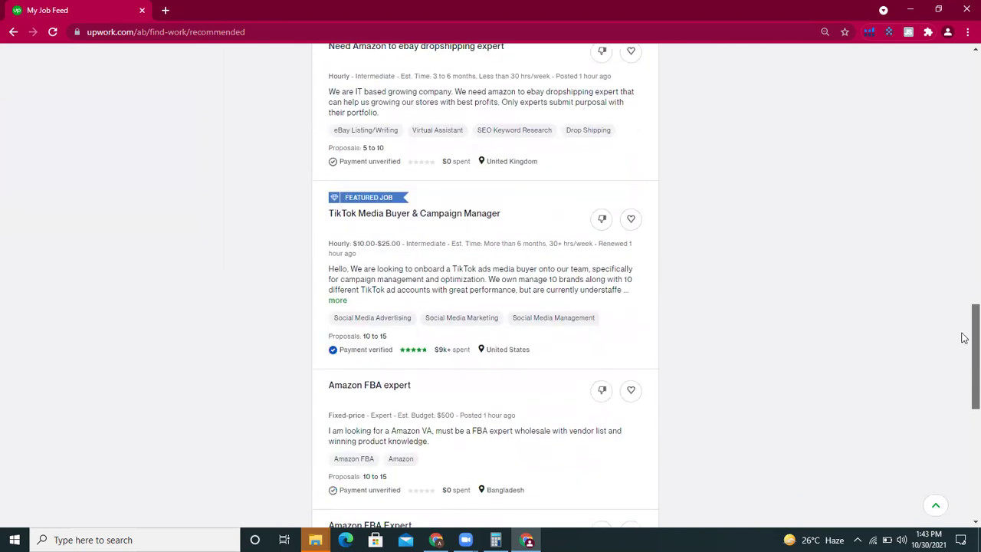
click(337, 301)
drag(964, 297, 965, 349)
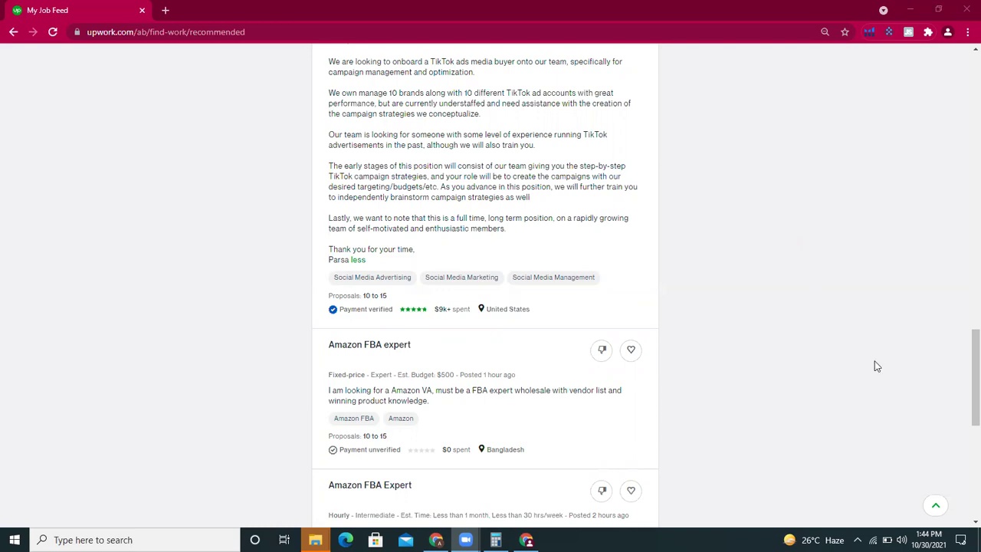
Review the Amazon FBA expert and Etsy SEO listings through the end of the feed and return to its beginning
drag(964, 372, 964, 411)
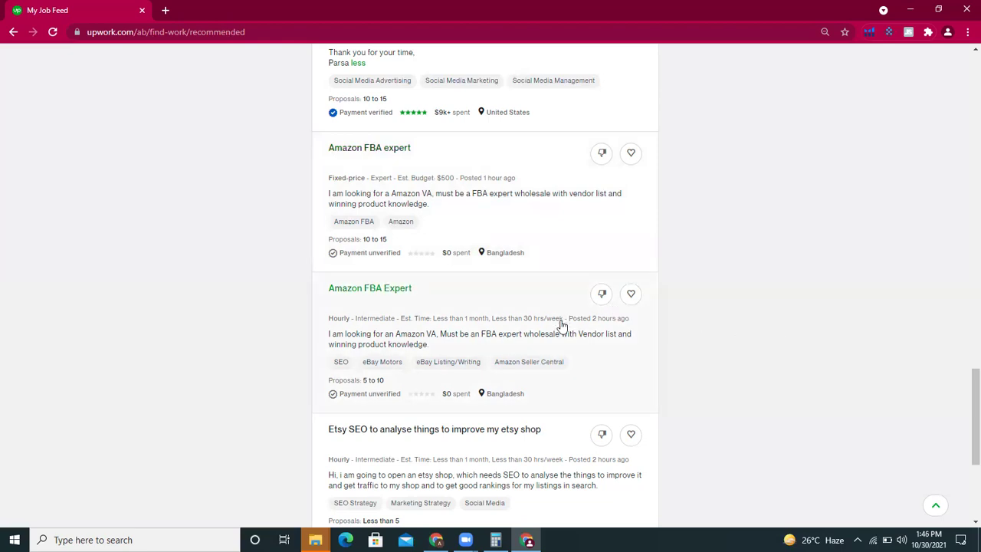
scroll(963, 413, down, 3)
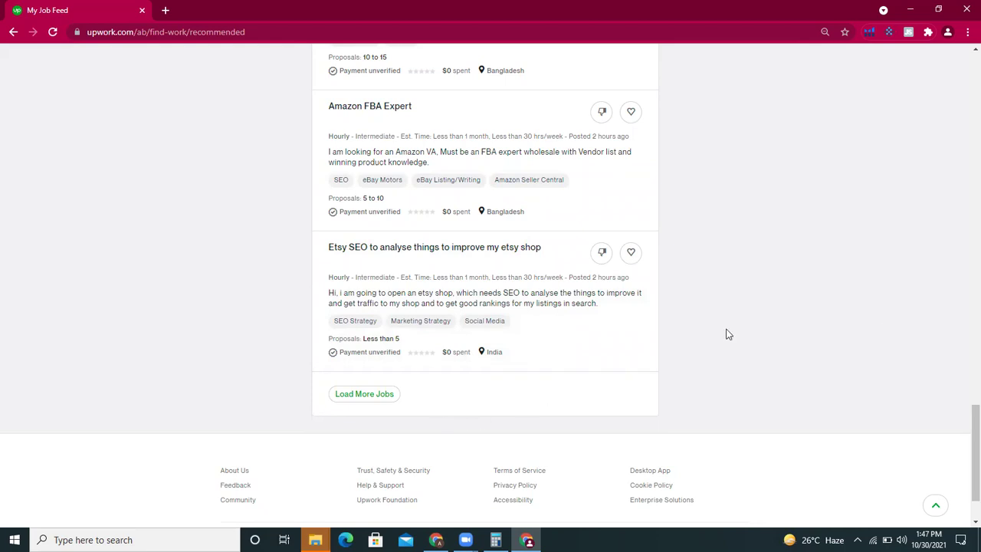
scroll(964, 457, down, 1)
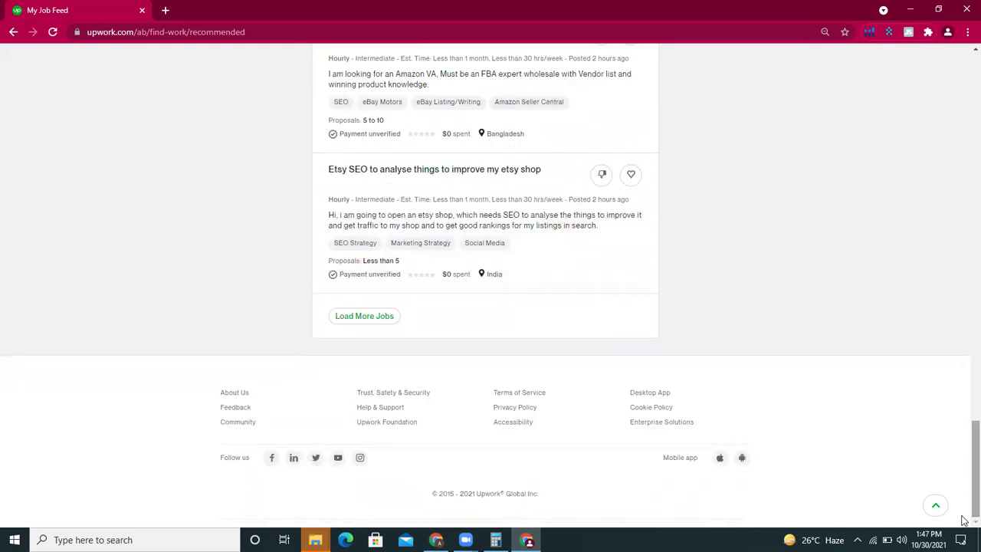
scroll(964, 319, up, 20)
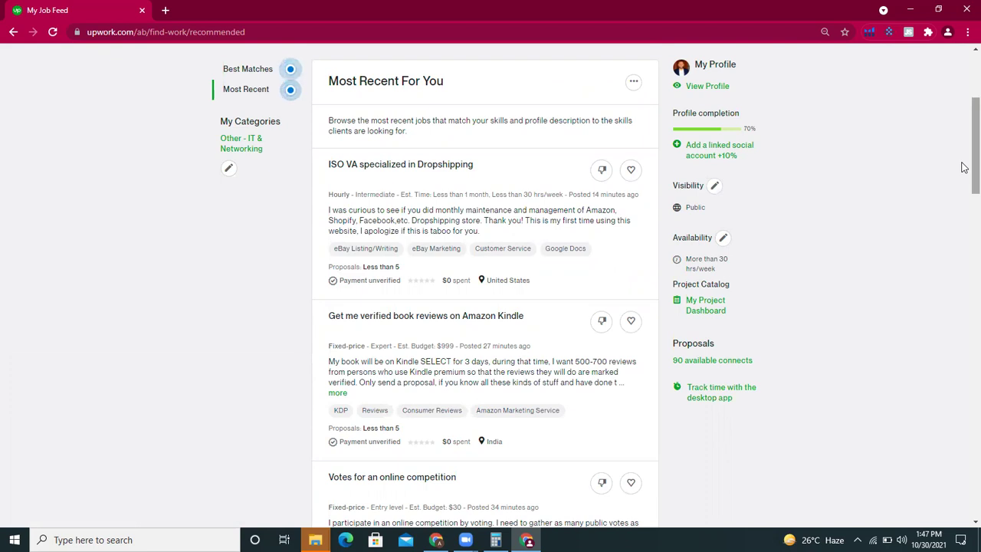
scroll(964, 115, up, 3)
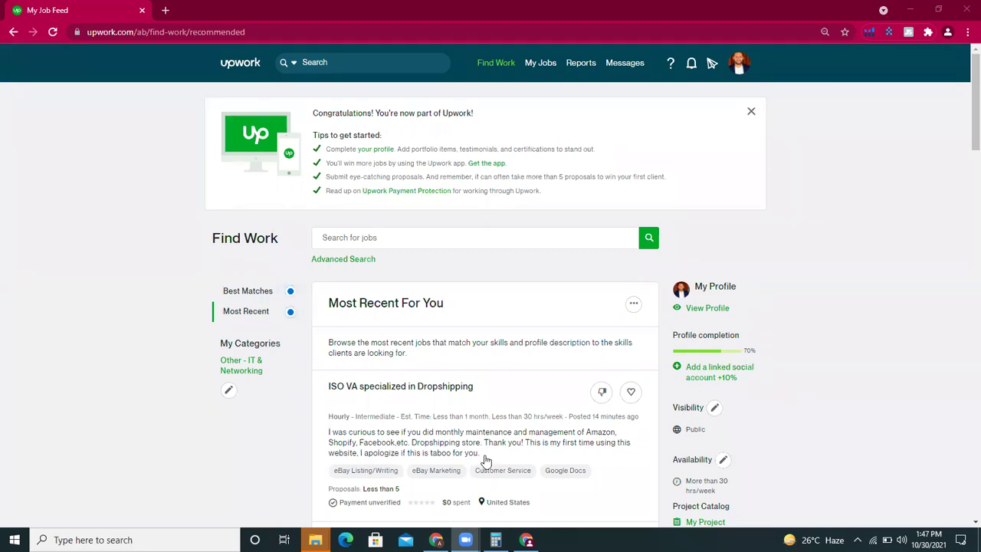
Minimize both browser windows and the File Explorer window to show the desktop
click(472, 535)
click(910, 9)
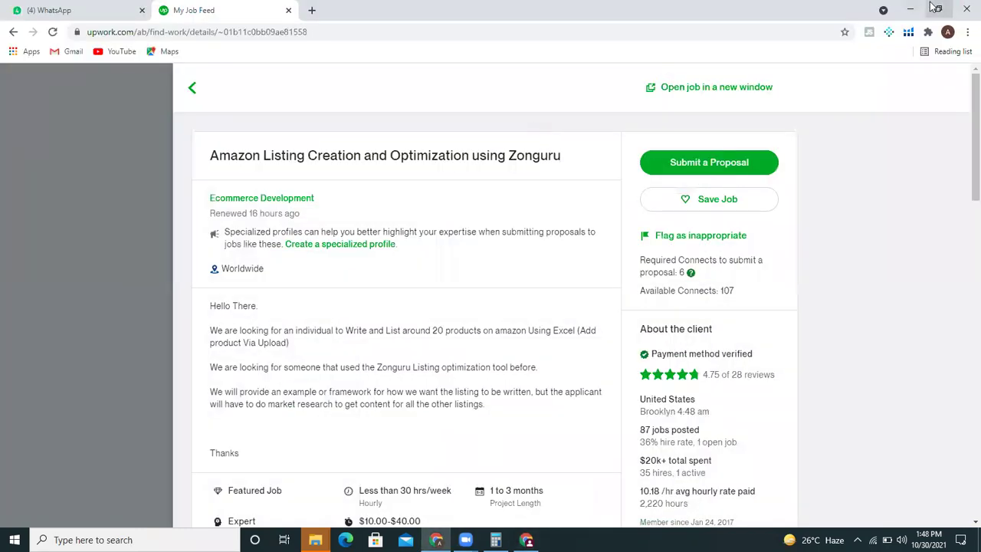
click(910, 10)
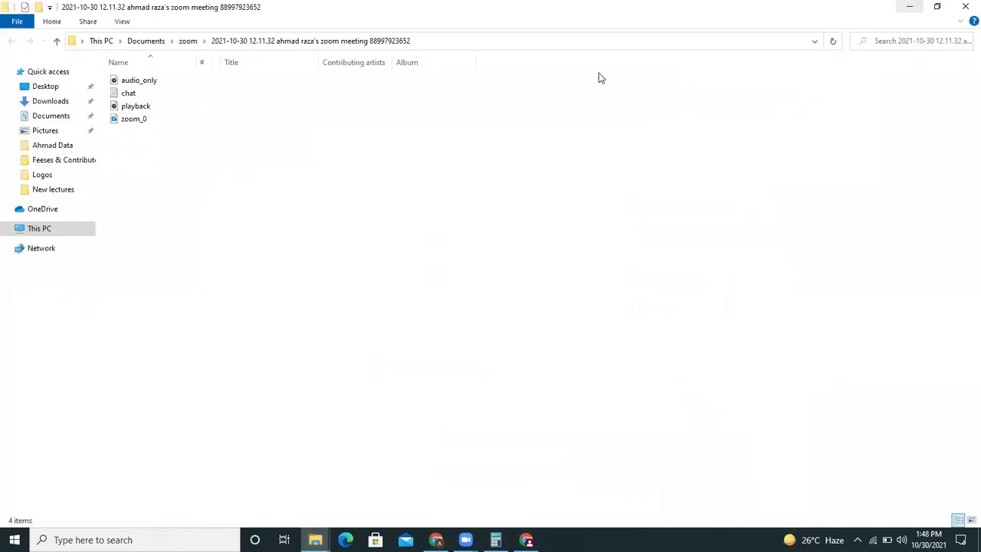
click(912, 7)
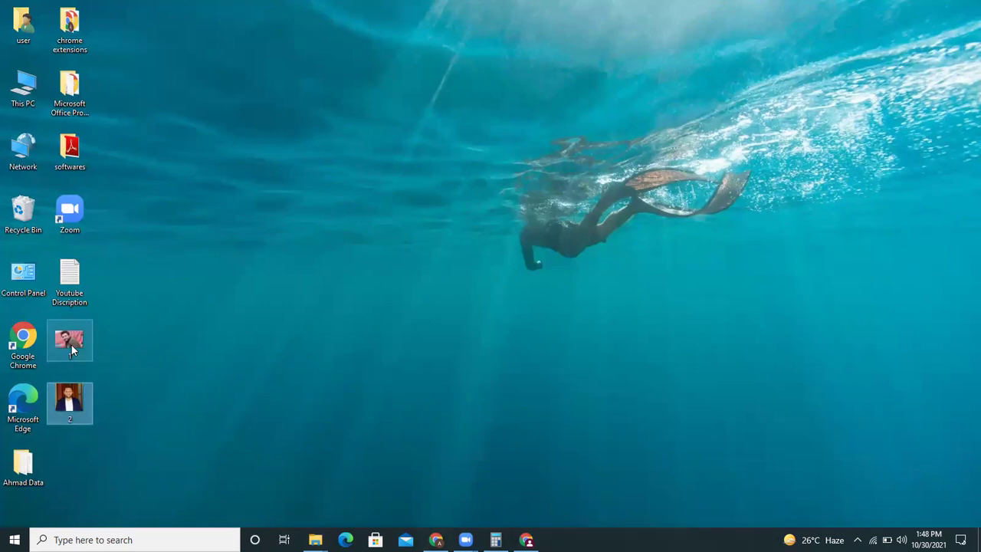
right_click(69, 409)
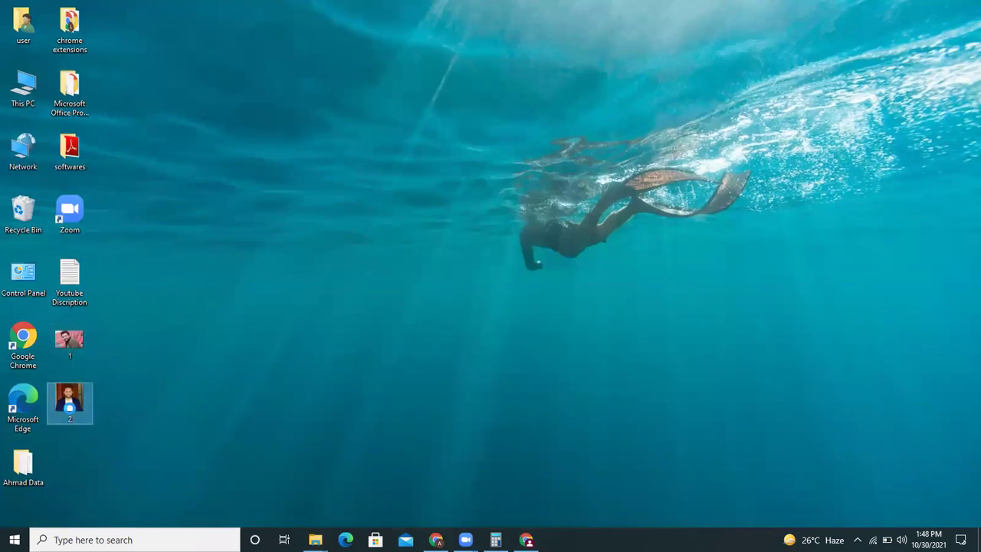
click(127, 399)
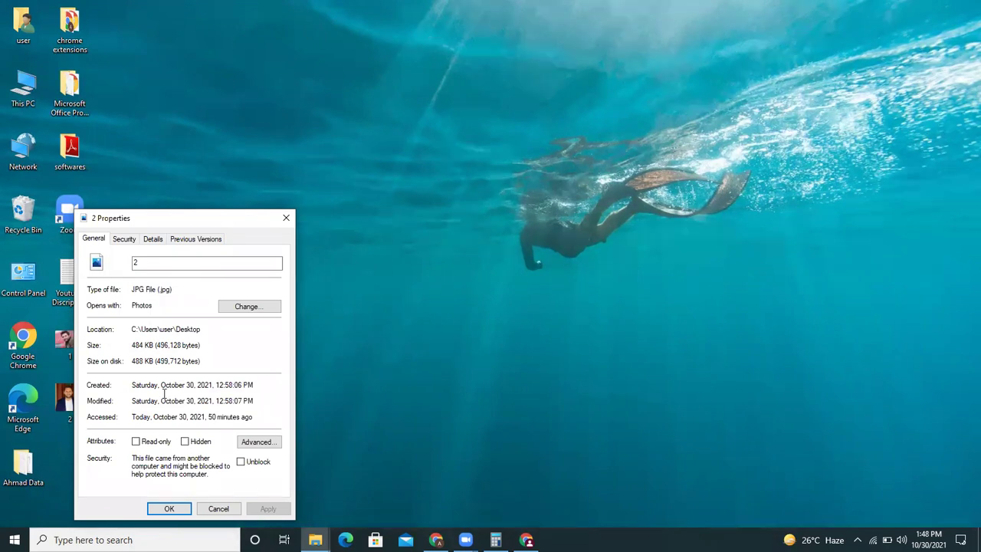
click(217, 508)
Delete the two image files 1 and 2 from the desktop
drag(151, 418, 62, 337)
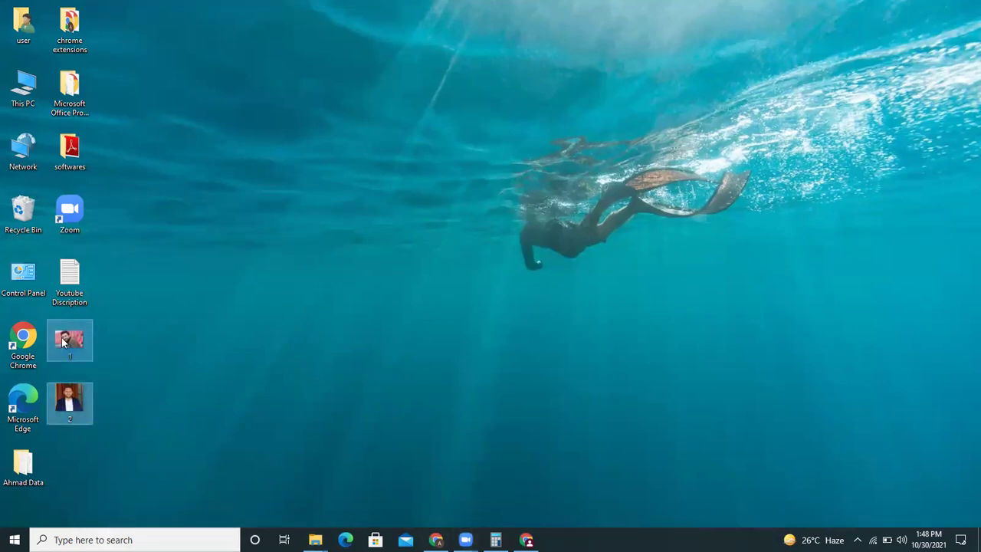
key(Delete)
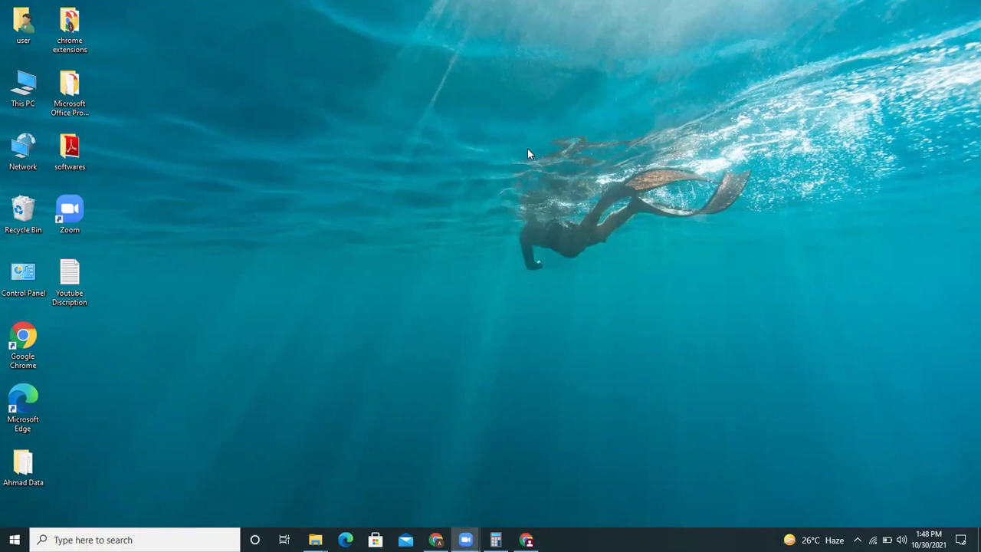
Switch back to the Chrome window showing the Upwork job feed
mouse_move(435, 540)
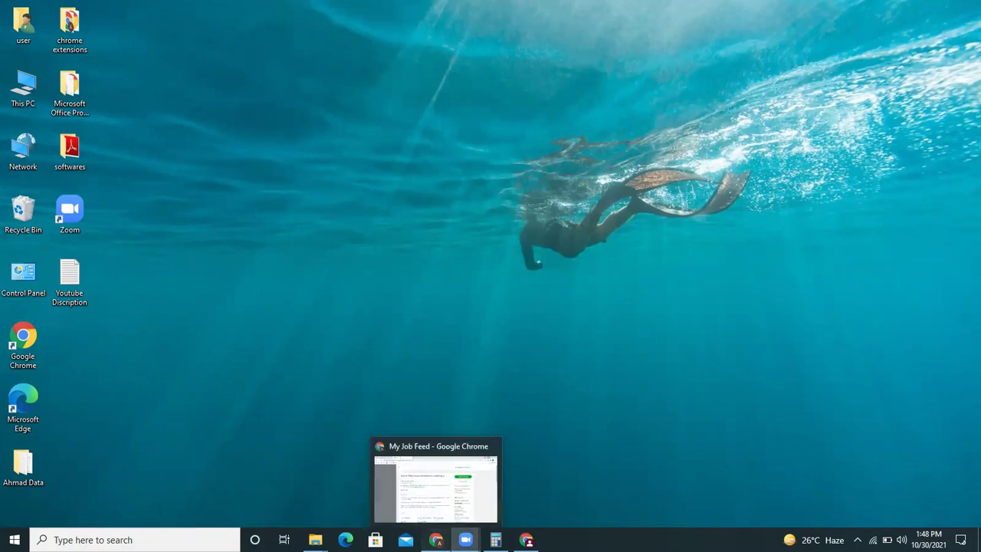
click(429, 491)
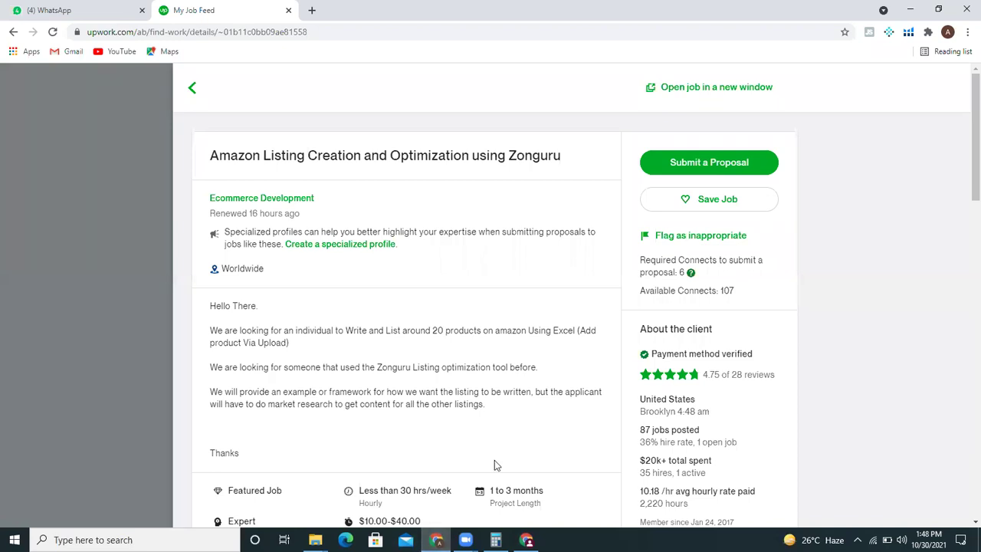